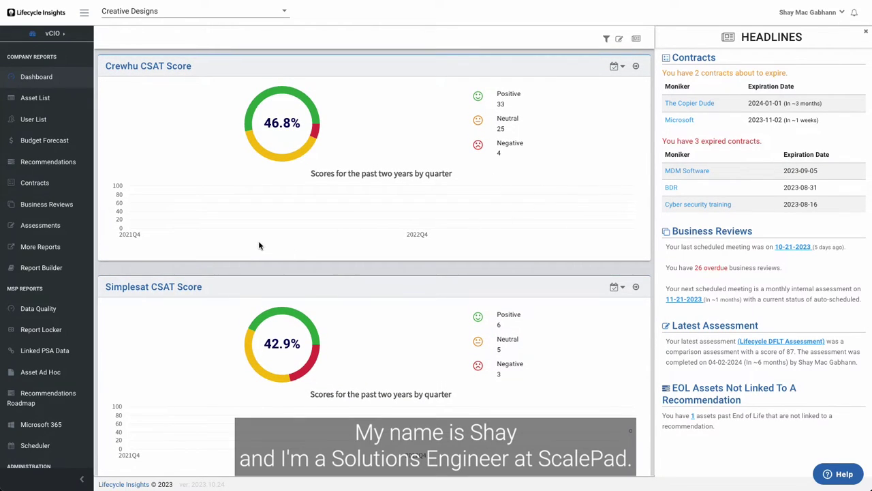
# Scroll down the Data Integrations page through the primary, PSA and supplemental integrations
pyautogui.scroll(-2, 259, 245)
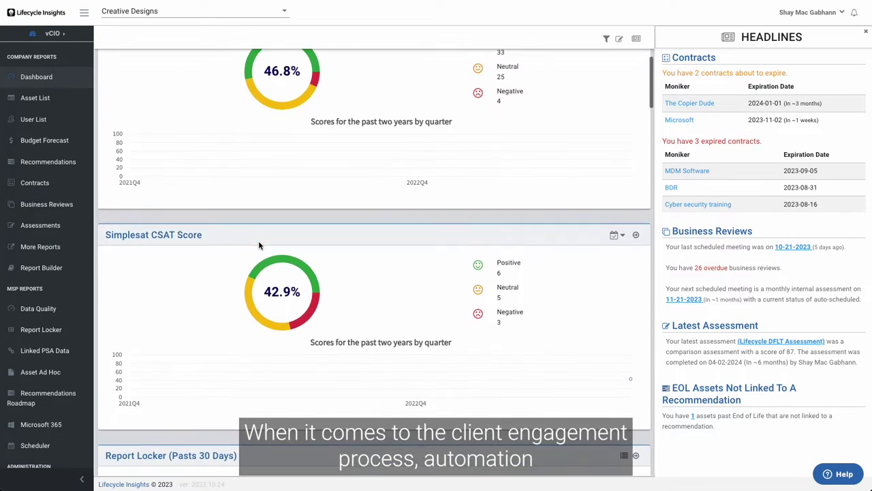
pyautogui.scroll(-1, 259, 246)
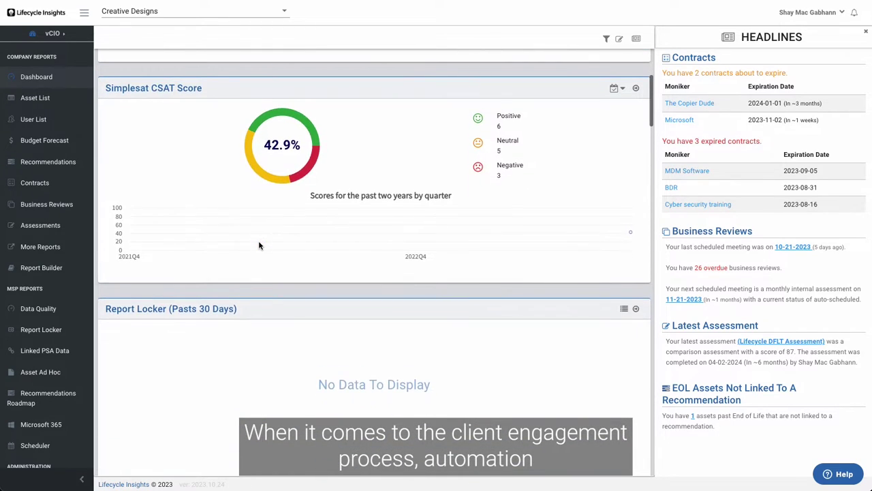
pyautogui.scroll(-1, 259, 245)
pyautogui.scroll(-2, 259, 246)
pyautogui.scroll(-2, 259, 245)
pyautogui.scroll(-1, 258, 245)
pyautogui.scroll(-1, 259, 245)
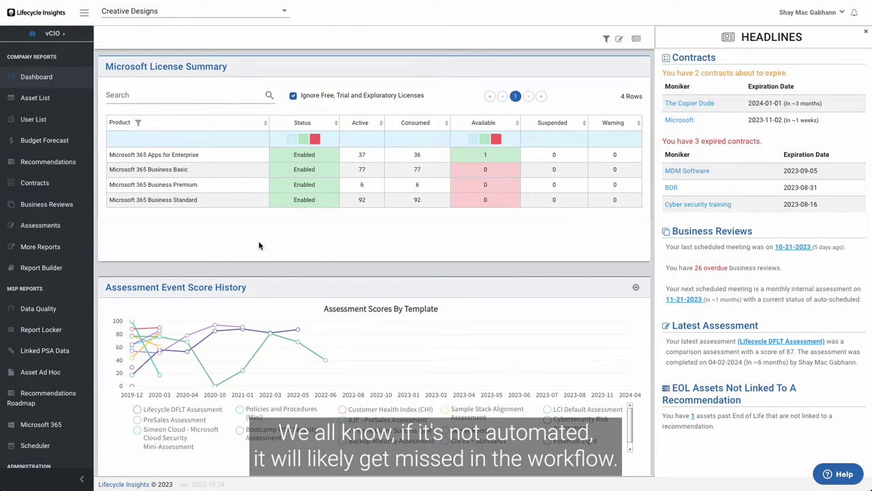
pyautogui.scroll(-2, 261, 252)
pyautogui.scroll(-1, 261, 252)
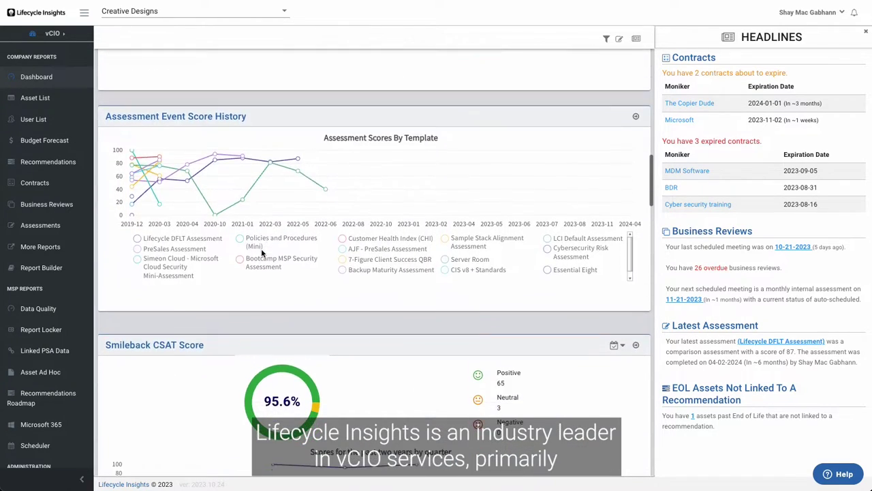
pyautogui.scroll(-1, 261, 252)
pyautogui.scroll(-1, 261, 253)
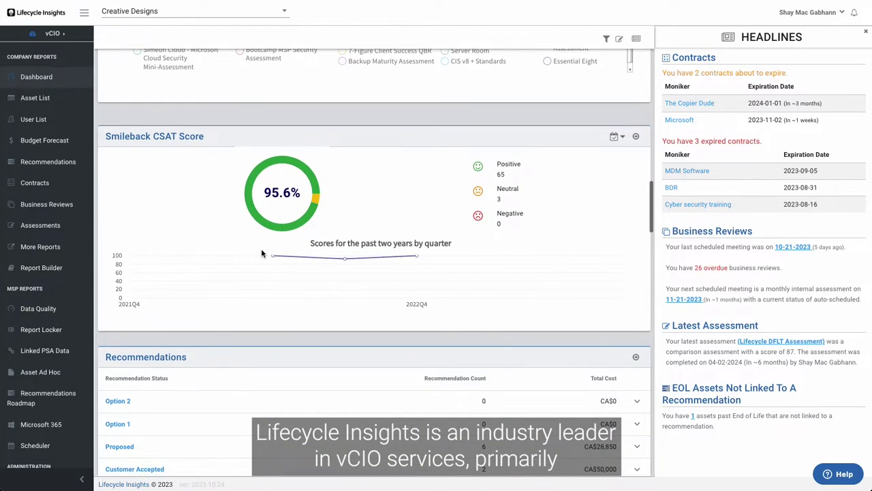
pyautogui.scroll(-1, 261, 252)
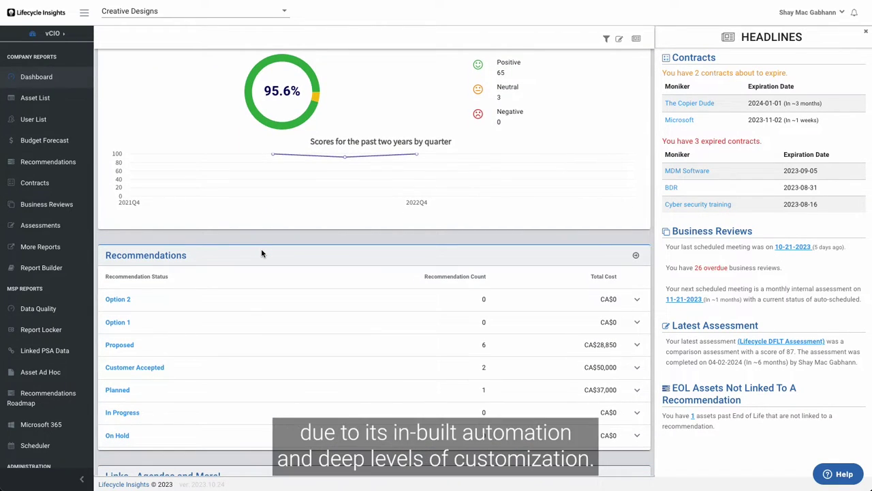
pyautogui.scroll(-2, 261, 253)
pyautogui.scroll(-2, 261, 252)
pyautogui.scroll(-1, 260, 253)
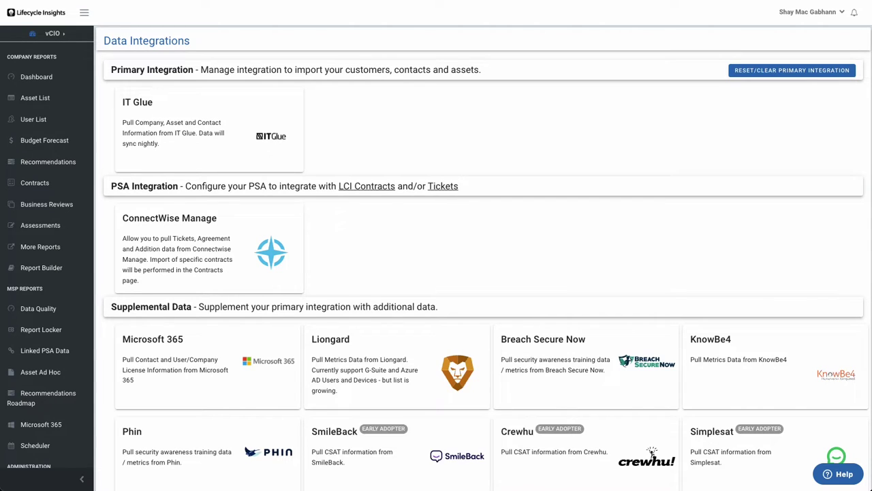
# Scroll through the rest of the integrations list, including the supplemental sources Phin, SmileBack, Crewhu and Simplesat
pyautogui.scroll(-1, 568, 153)
pyautogui.scroll(-1, 568, 157)
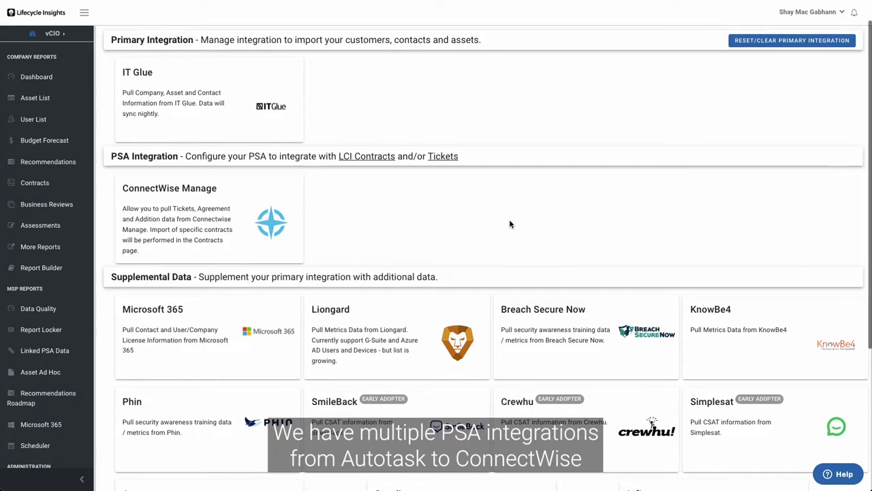
pyautogui.scroll(-2, 509, 224)
pyautogui.scroll(-1, 510, 223)
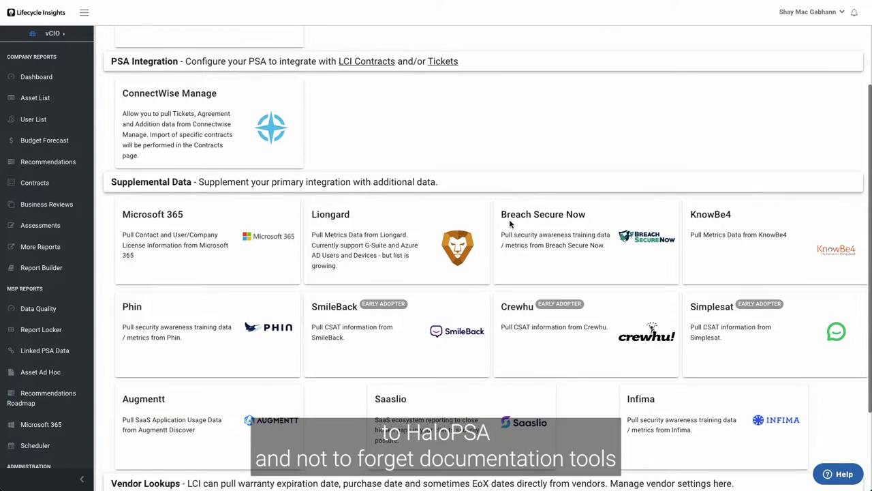
pyautogui.scroll(3, 510, 224)
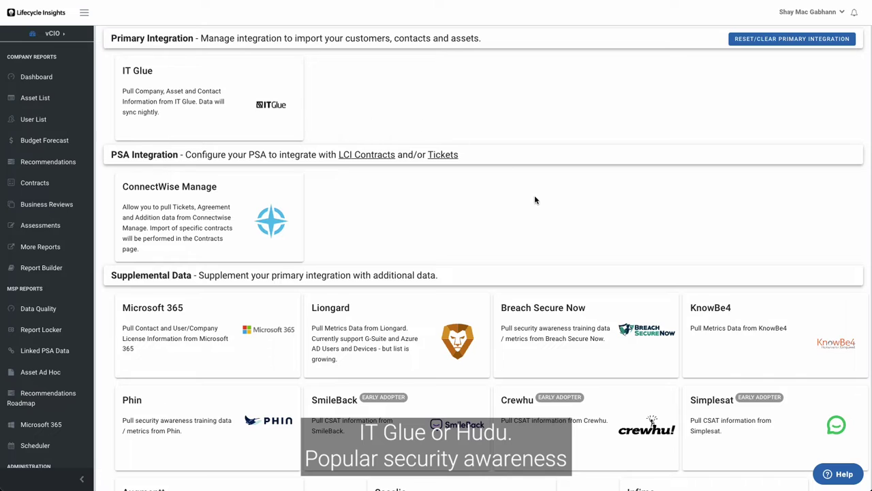
pyautogui.scroll(-1, 545, 233)
pyautogui.scroll(-4, 545, 232)
pyautogui.scroll(-2, 545, 233)
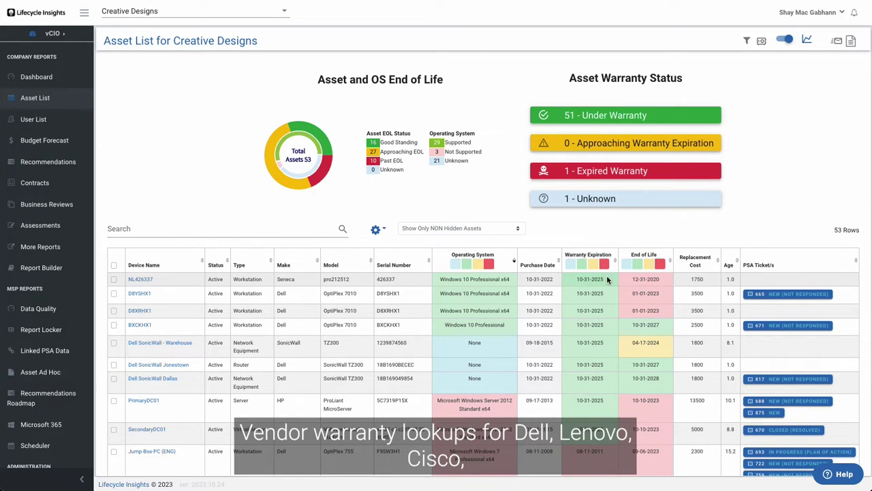
# Show the Creative Designs asset list's export choices, CSV or Word/PDF
pyautogui.click(621, 229)
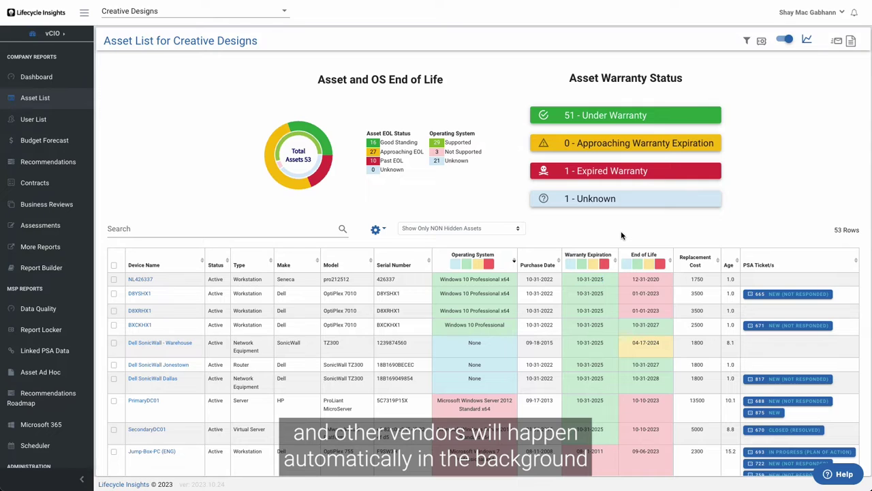
pyautogui.click(850, 43)
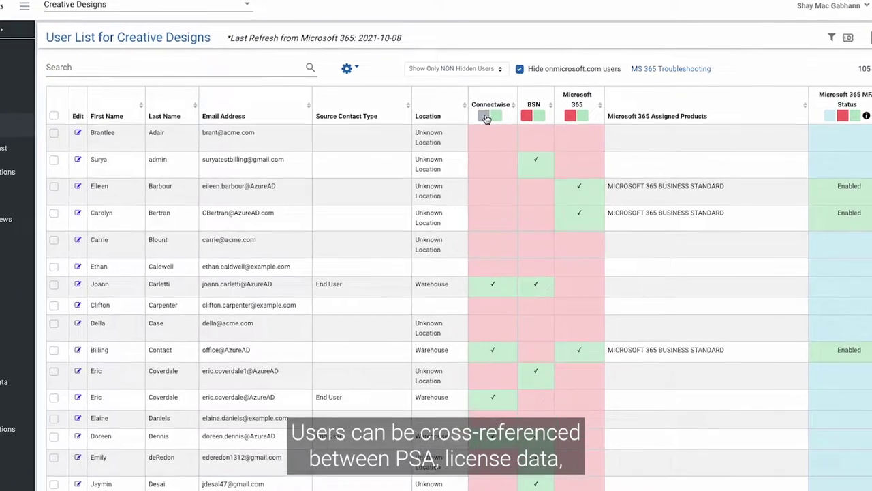
# Filter users by Connectwise match and Microsoft 365 licensing, then clear both filters
pyautogui.click(496, 111)
pyautogui.click(530, 109)
pyautogui.click(624, 112)
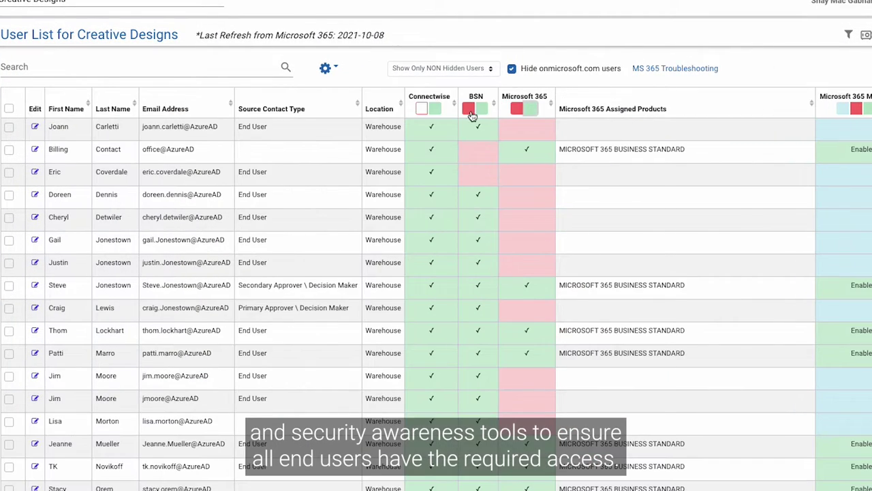
pyautogui.click(422, 110)
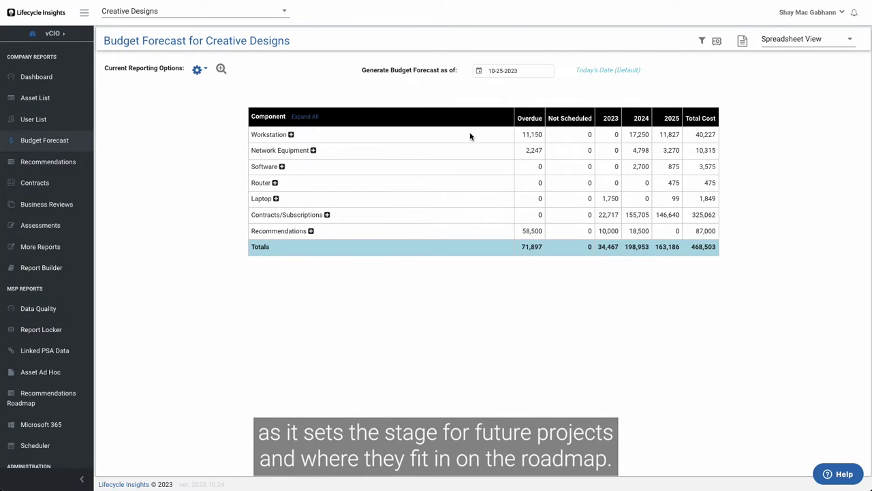
# Expand, then collapse, the Contracts/Subscriptions and Workstation cost breakdowns in the forecast
pyautogui.click(328, 216)
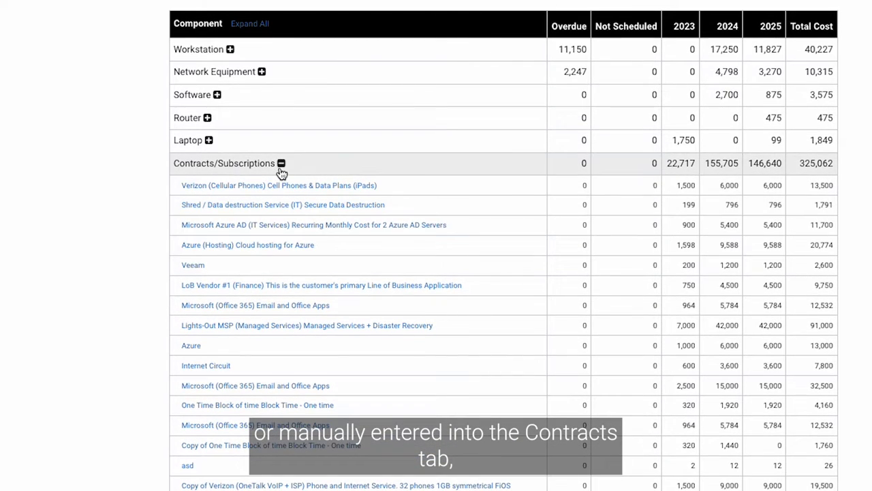
pyautogui.click(281, 163)
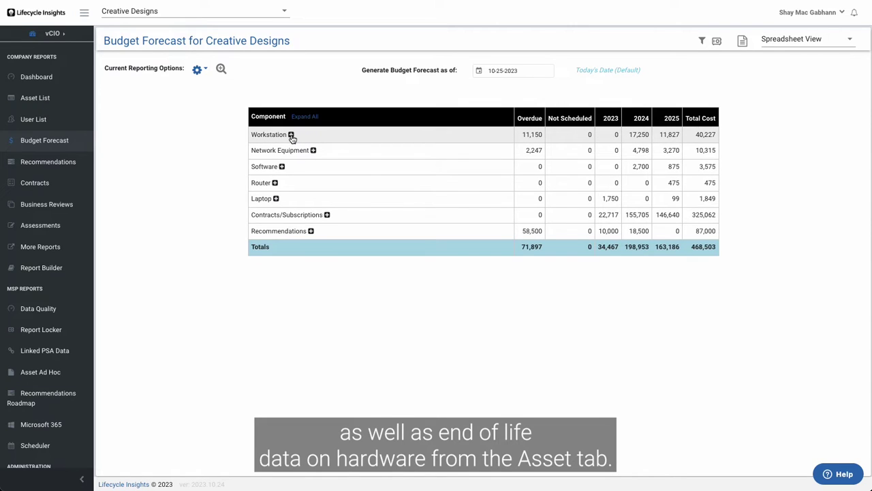
pyautogui.click(291, 135)
pyautogui.click(283, 135)
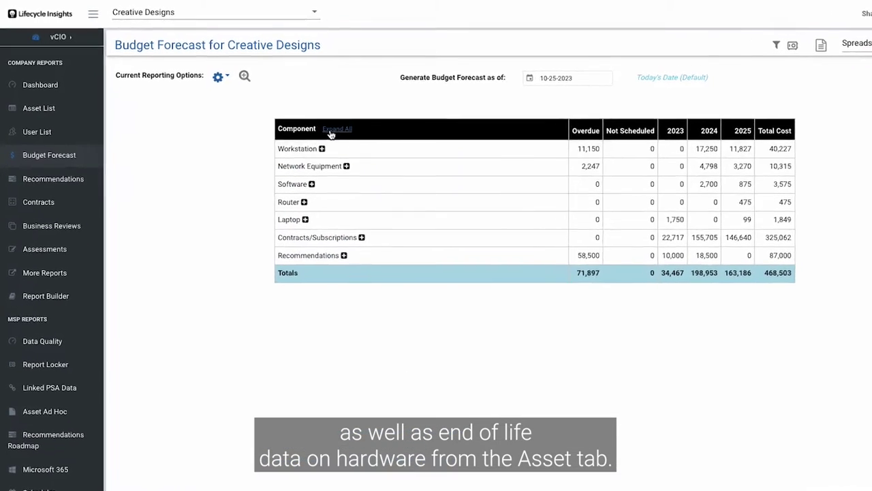
# Keep the budget forecast's reporting period set to Year in Reporting Options
pyautogui.click(306, 116)
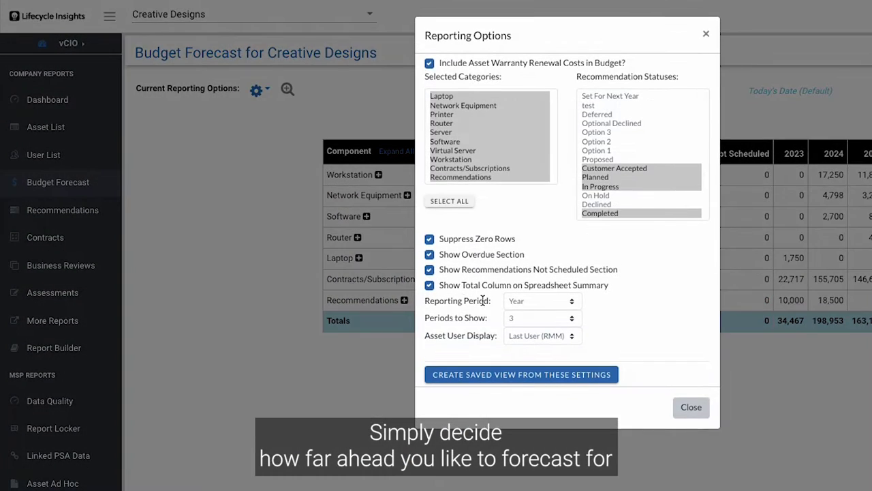
pyautogui.click(550, 302)
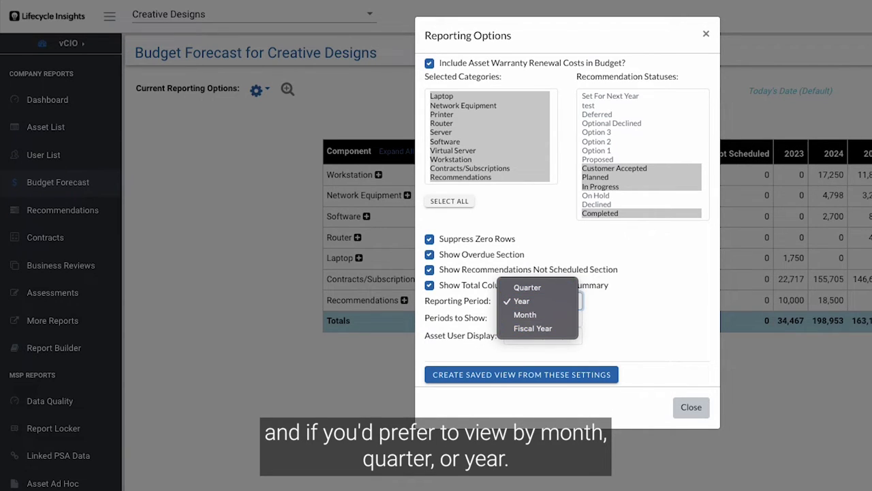
pyautogui.click(521, 300)
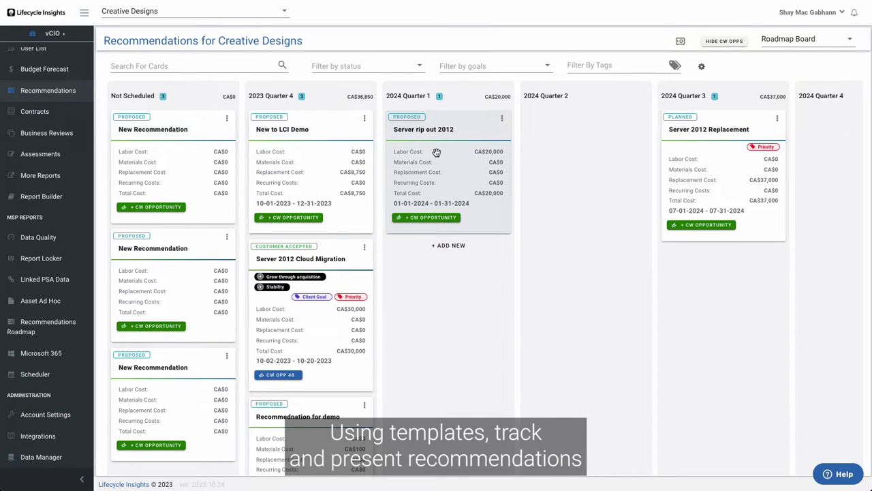
# Move Server rip out 2012 into 2024 Quarter 2 and show its CW opportunity options
pyautogui.click(437, 156)
pyautogui.moveTo(436, 156); pyautogui.dragTo(575, 150)
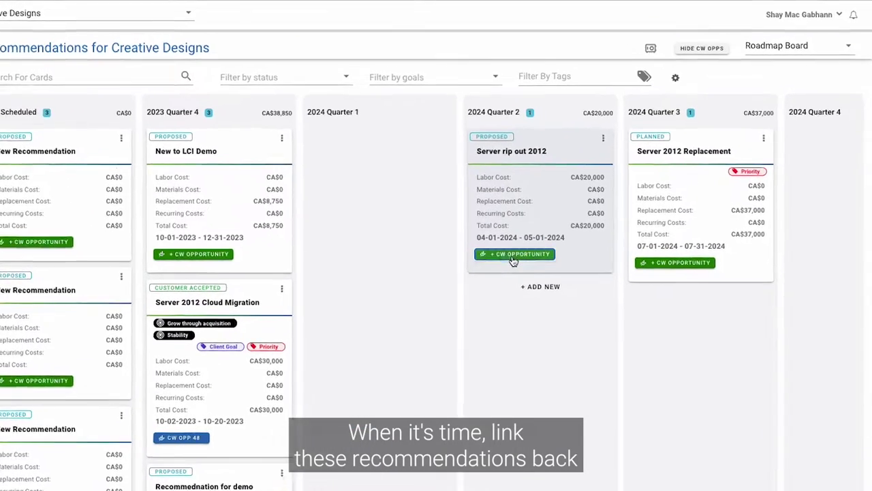
pyautogui.click(561, 216)
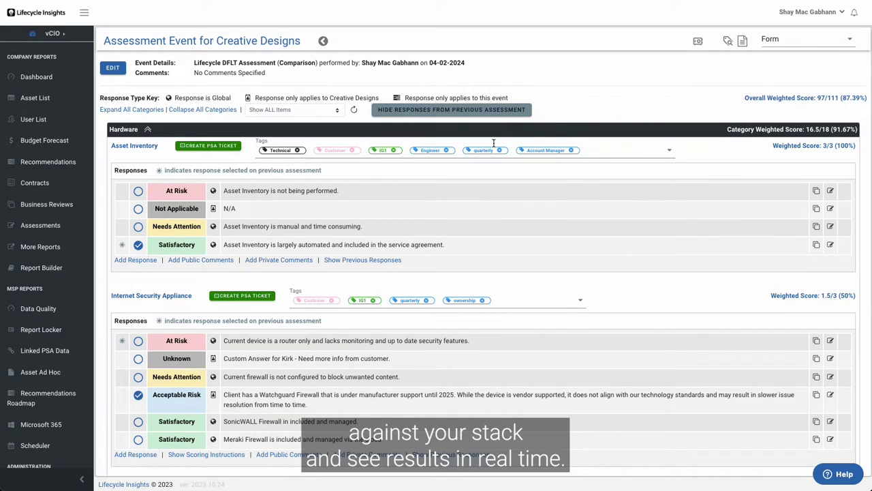
# Mark Asset Inventory as At Risk, then switch the assessment to its Summary view
pyautogui.scroll(-2, 382, 219)
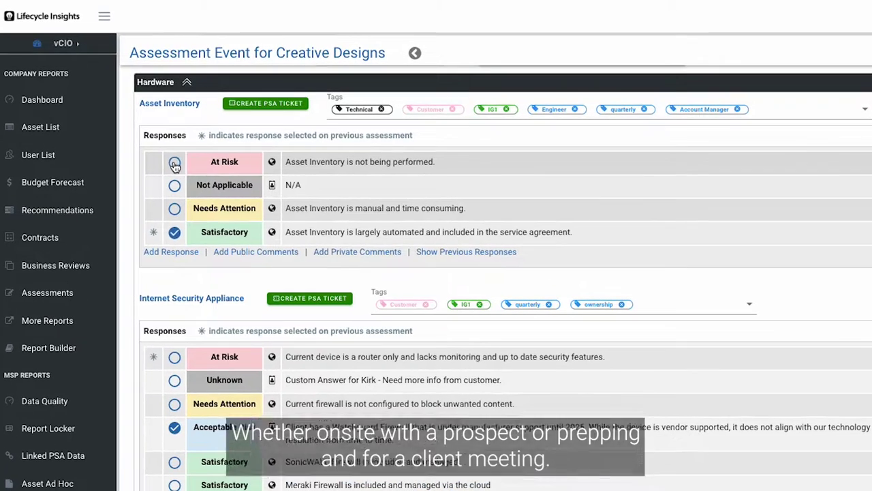
pyautogui.click(139, 125)
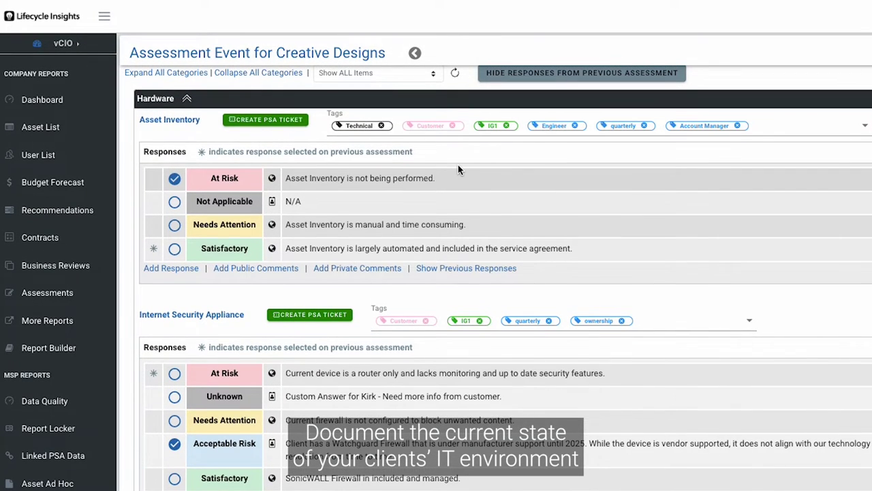
pyautogui.scroll(1, 458, 169)
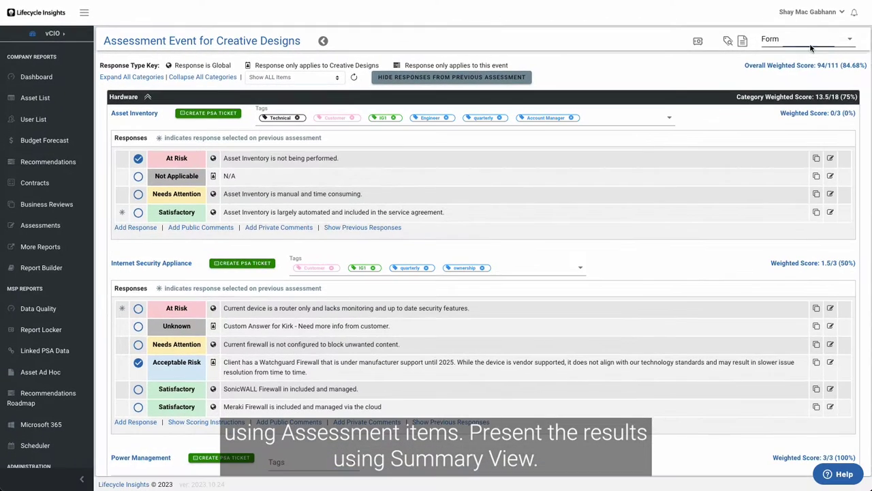
pyautogui.click(807, 39)
pyautogui.click(806, 66)
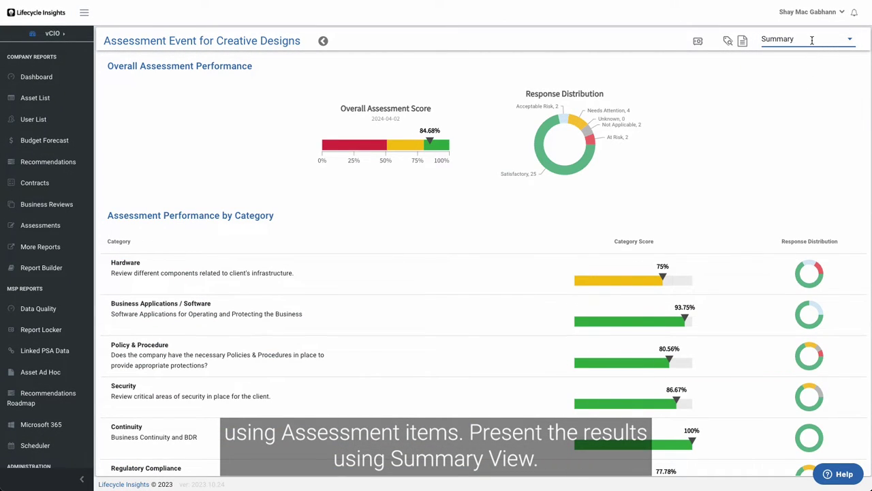
# Switch the assessment to Item Detail, select Asset Inventory, then change to the Comparison view
pyautogui.click(812, 40)
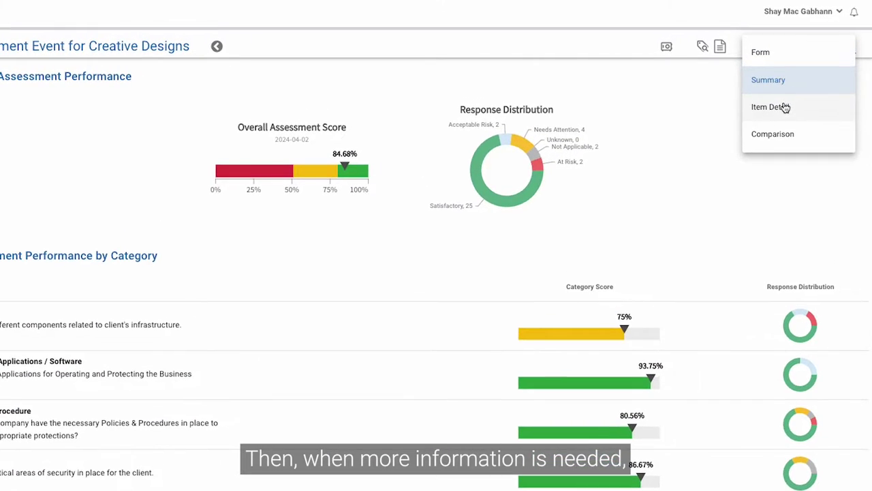
pyautogui.click(796, 94)
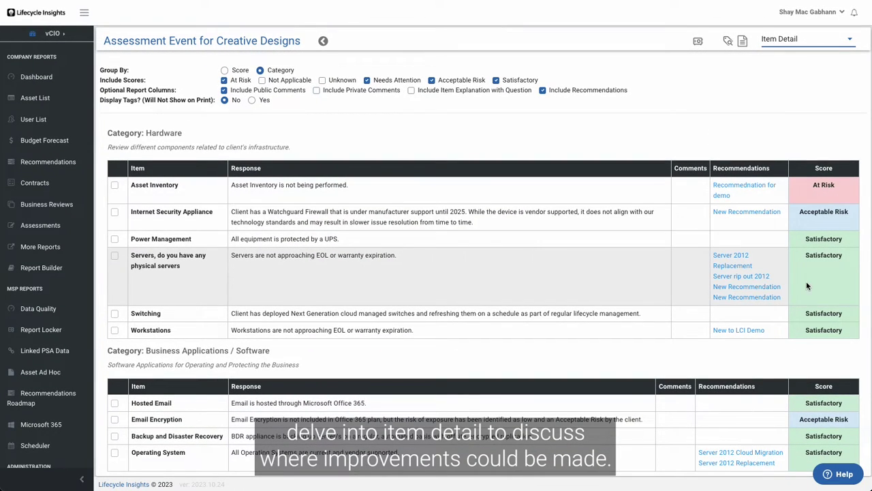
pyautogui.click(836, 41)
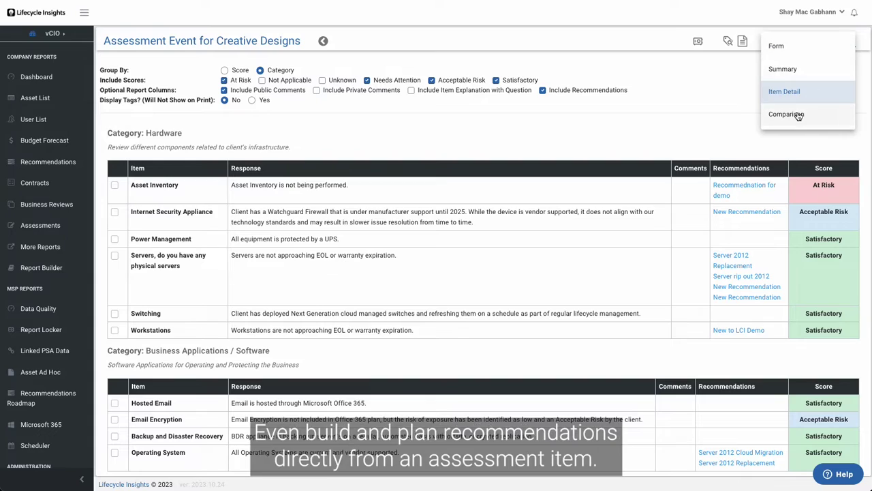
pyautogui.click(114, 185)
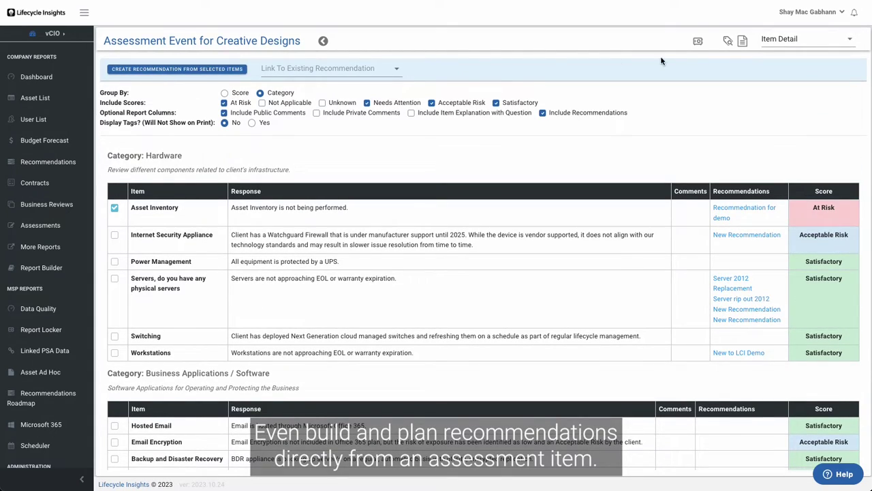
pyautogui.click(794, 40)
pyautogui.click(790, 114)
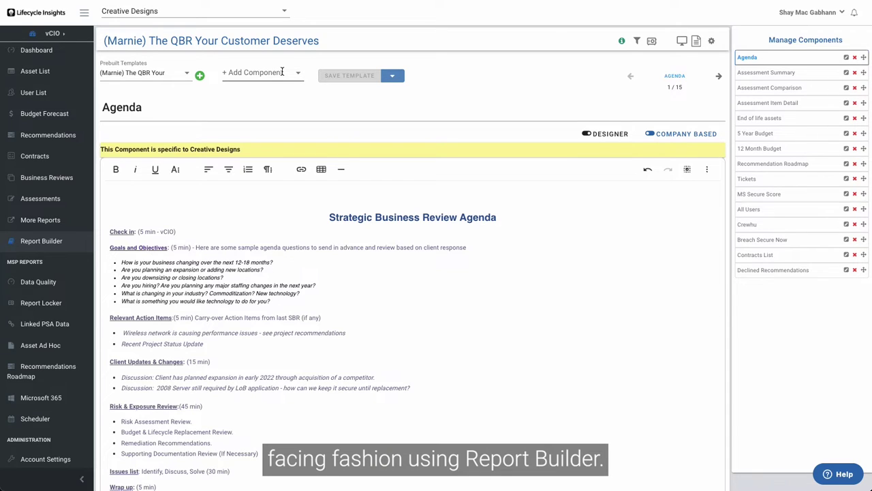
pyautogui.scroll(-1, 538, 219)
pyautogui.scroll(1, 538, 219)
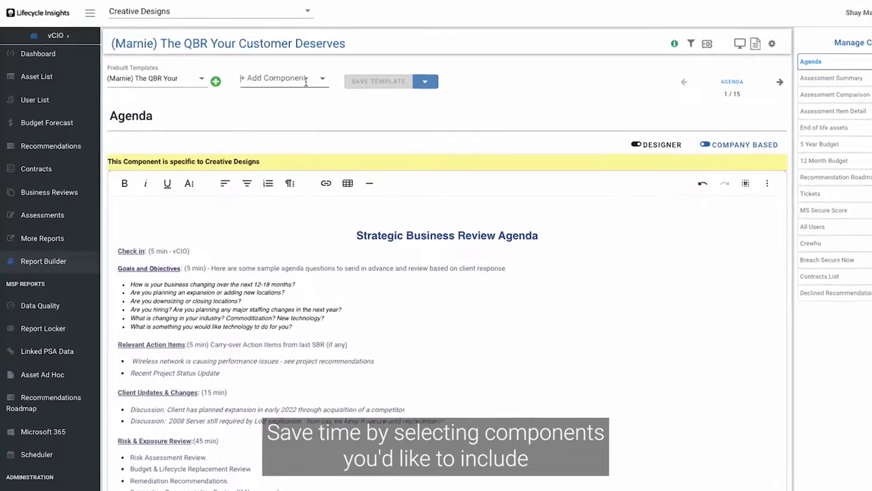
pyautogui.click(306, 81)
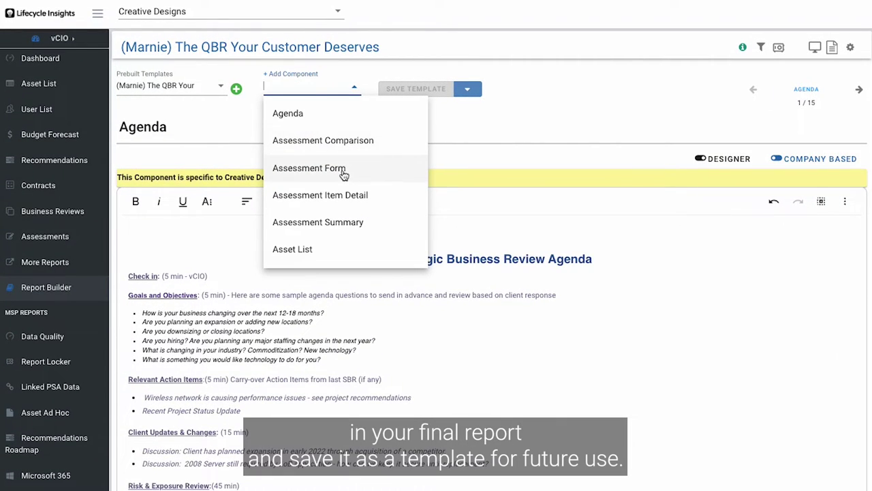
pyautogui.scroll(-1, 343, 171)
pyautogui.scroll(-1, 344, 175)
pyautogui.scroll(-1, 344, 175)
pyautogui.scroll(-1, 343, 177)
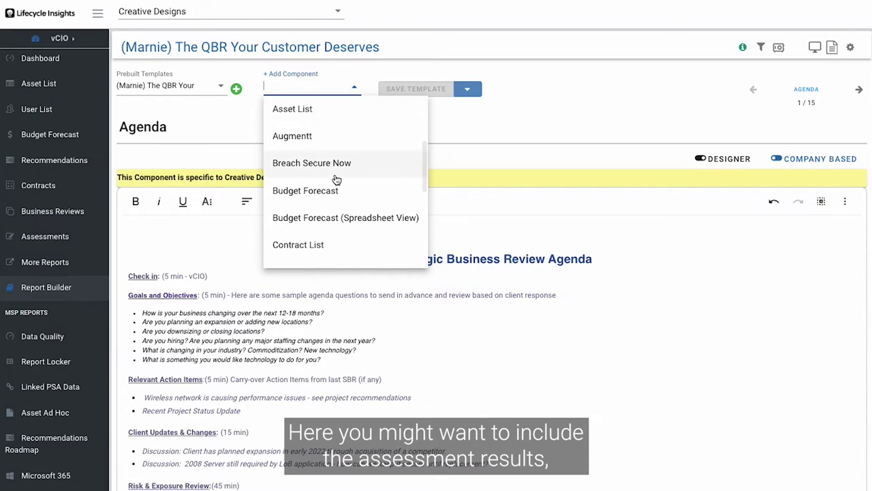
pyautogui.scroll(-1, 331, 171)
pyautogui.click(163, 86)
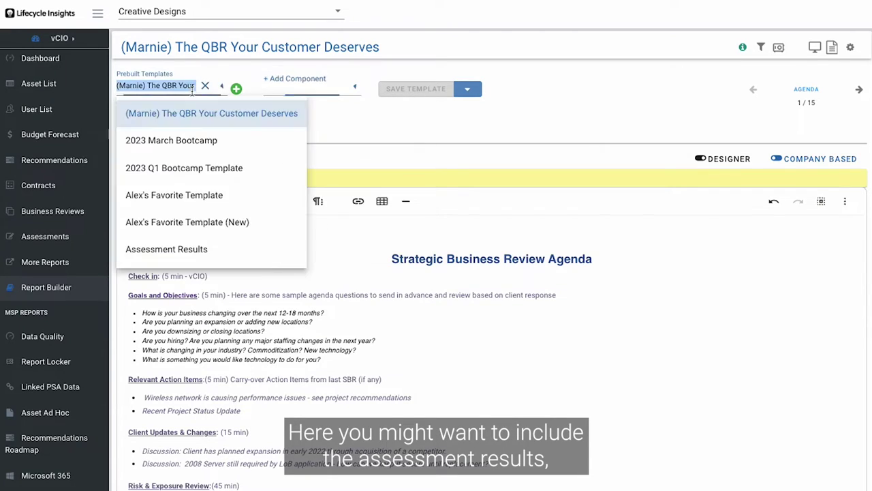
pyautogui.click(558, 105)
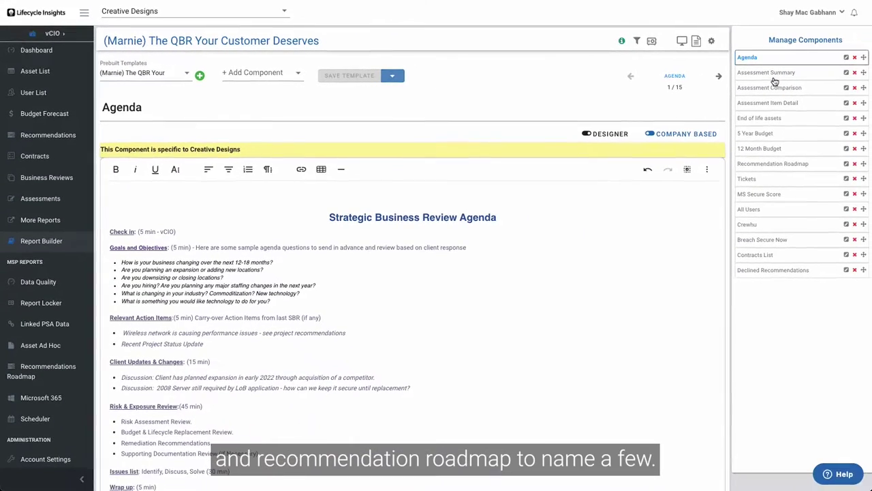
pyautogui.click(779, 75)
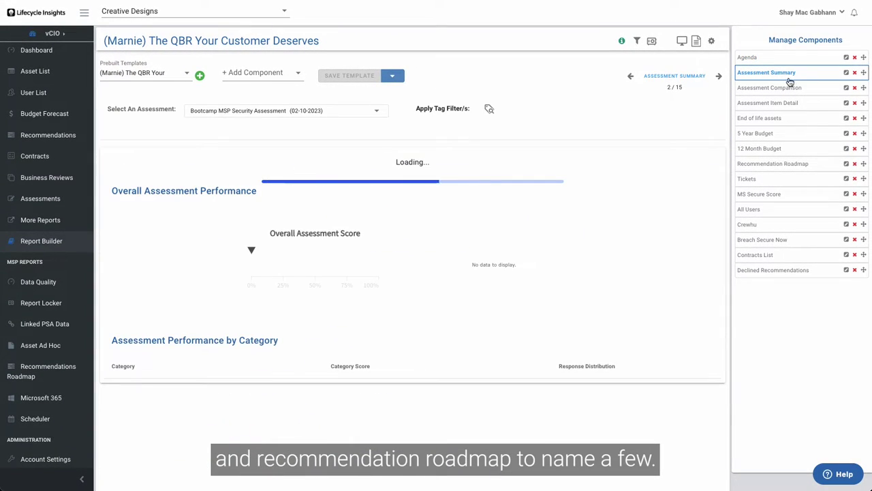
pyautogui.click(773, 119)
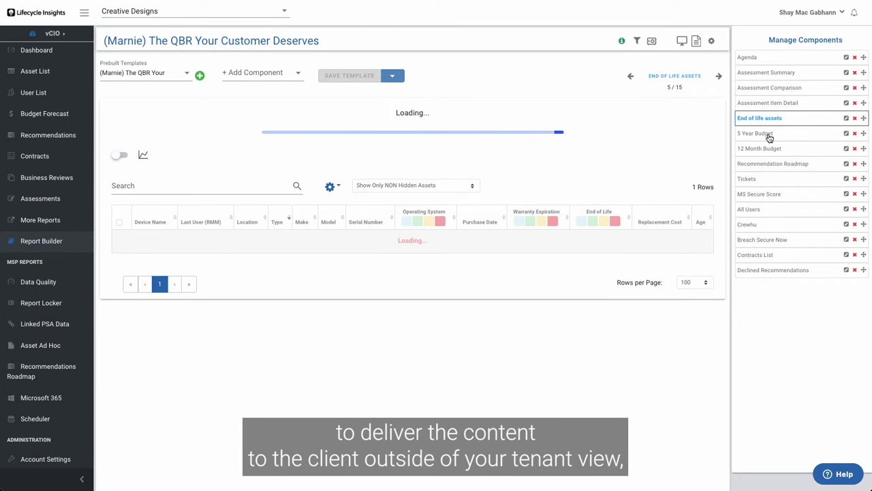
pyautogui.click(768, 135)
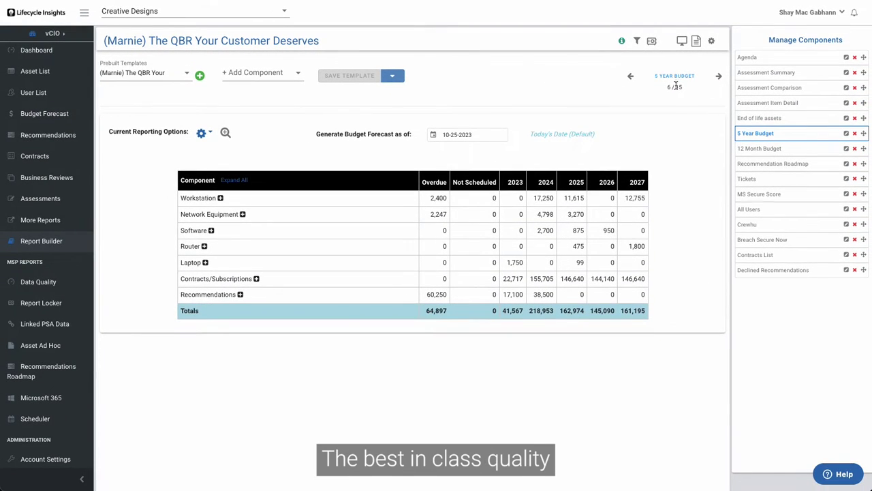
pyautogui.click(782, 71)
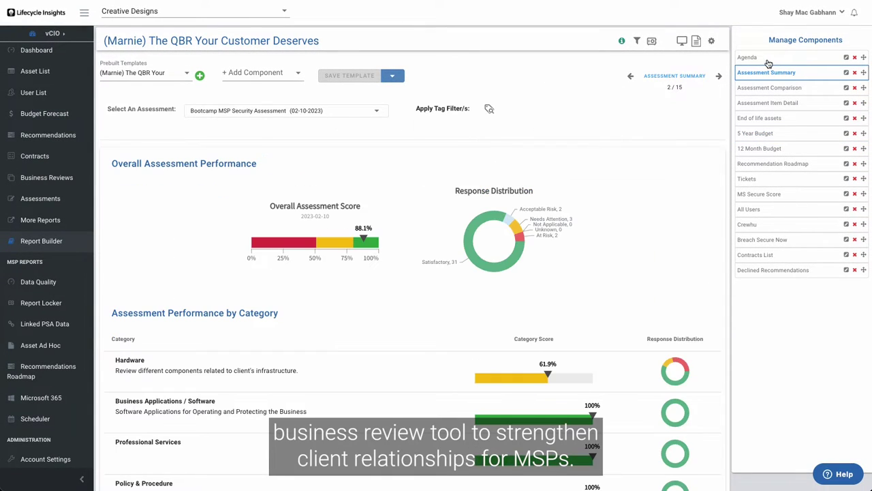
pyautogui.click(749, 60)
pyautogui.scroll(-1, 586, 234)
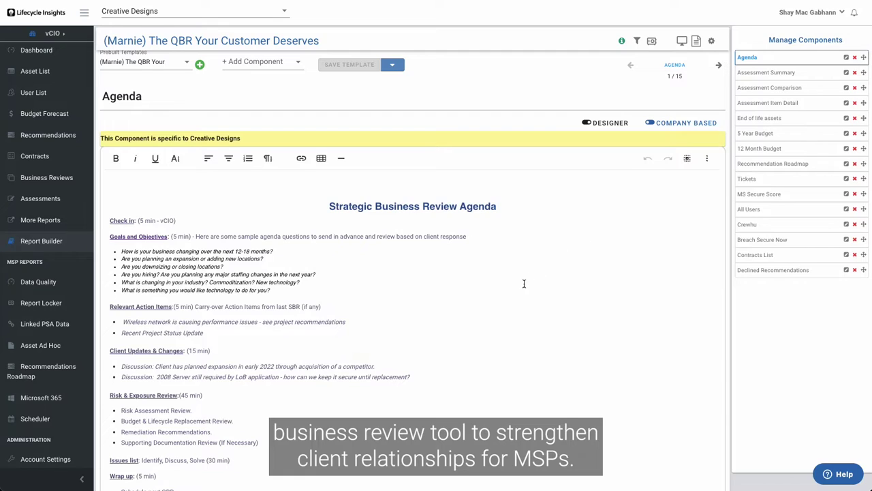
pyautogui.scroll(-5, 479, 306)
pyautogui.scroll(-5, 479, 306)
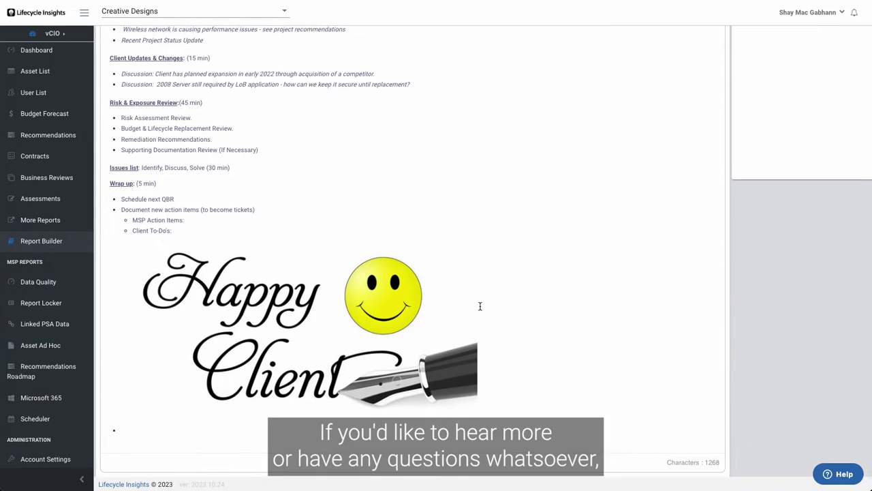